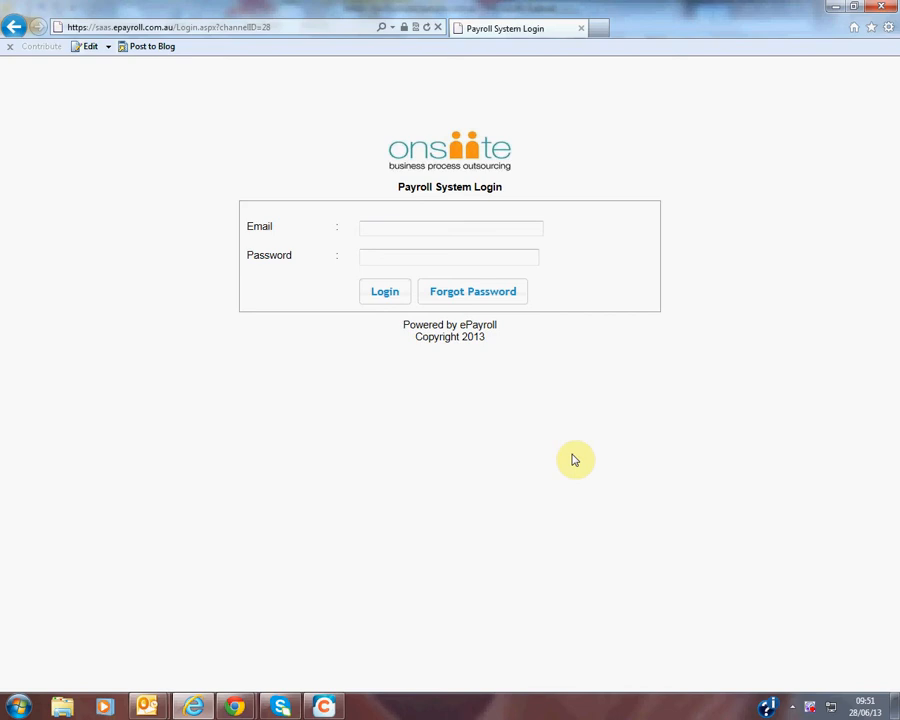
- Log in to the payroll system with the employee's e-mail address and account password
left_click(396, 228)
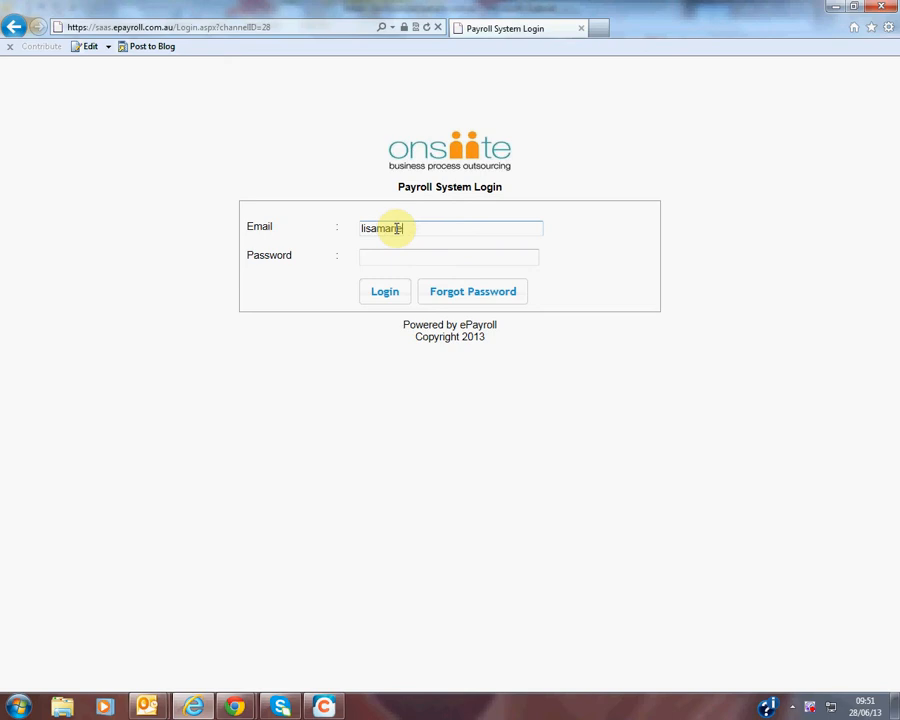
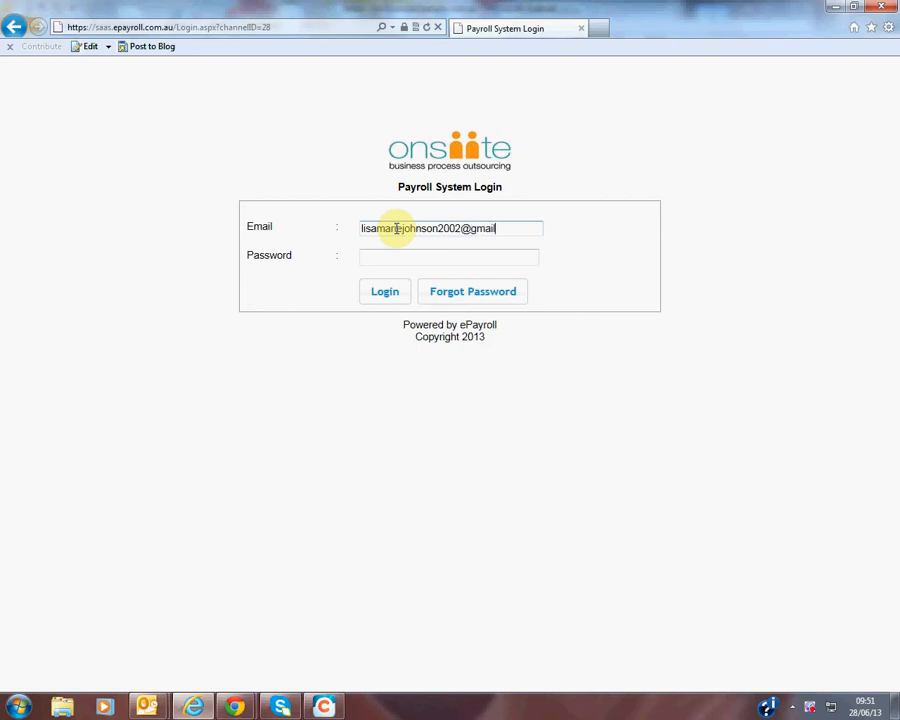
key("Tab")
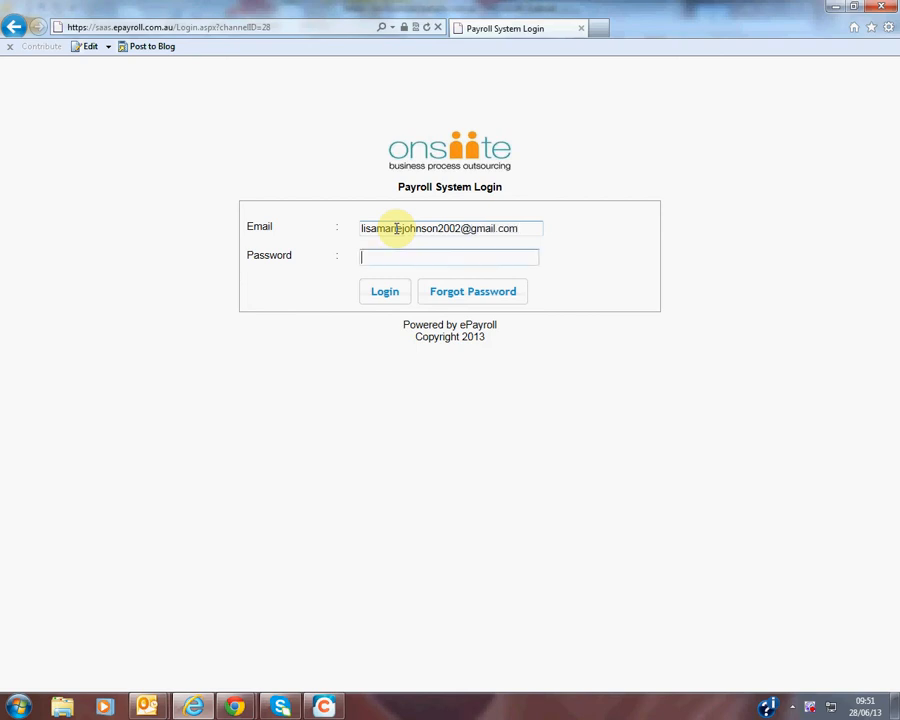
type("**********")
left_click(374, 295)
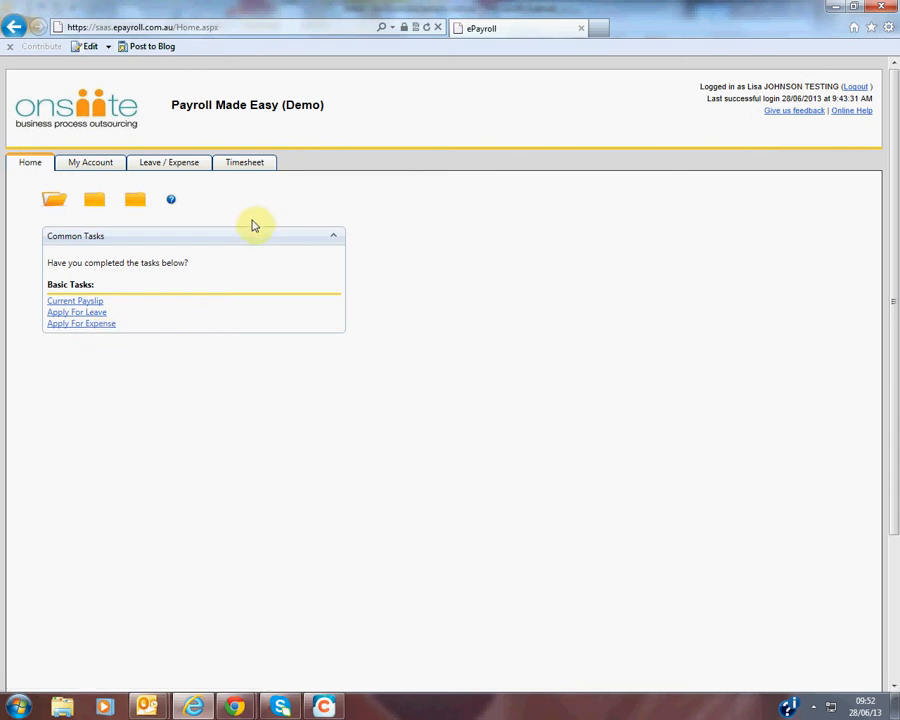
- Open the account overview, review the employee, payment and tax details, and view the payslip history
left_click(85, 168)
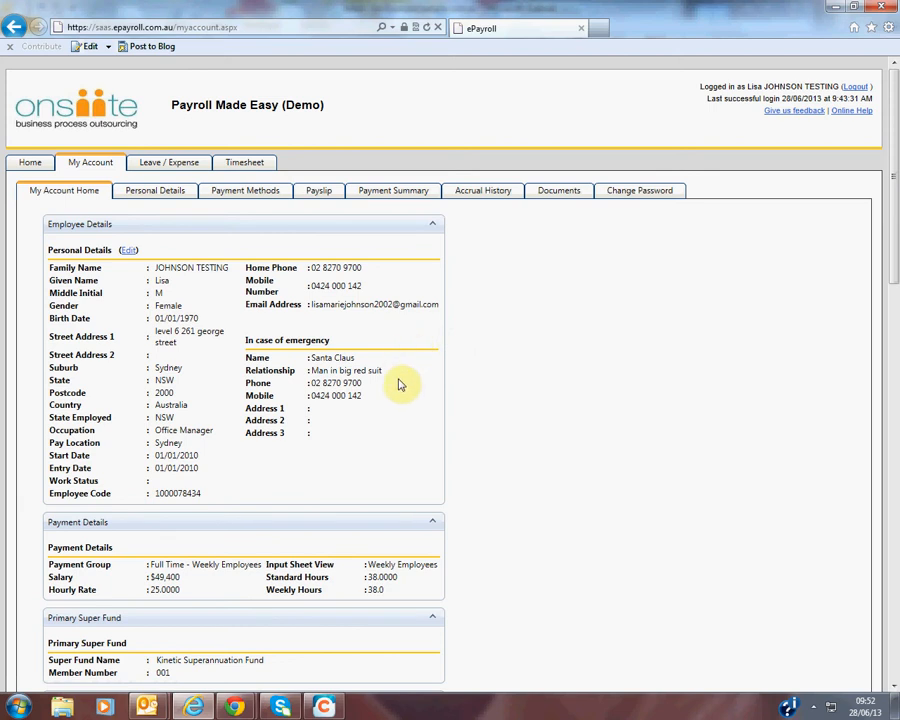
scroll(454, 450, "down", 3)
scroll(454, 450, "down", 1)
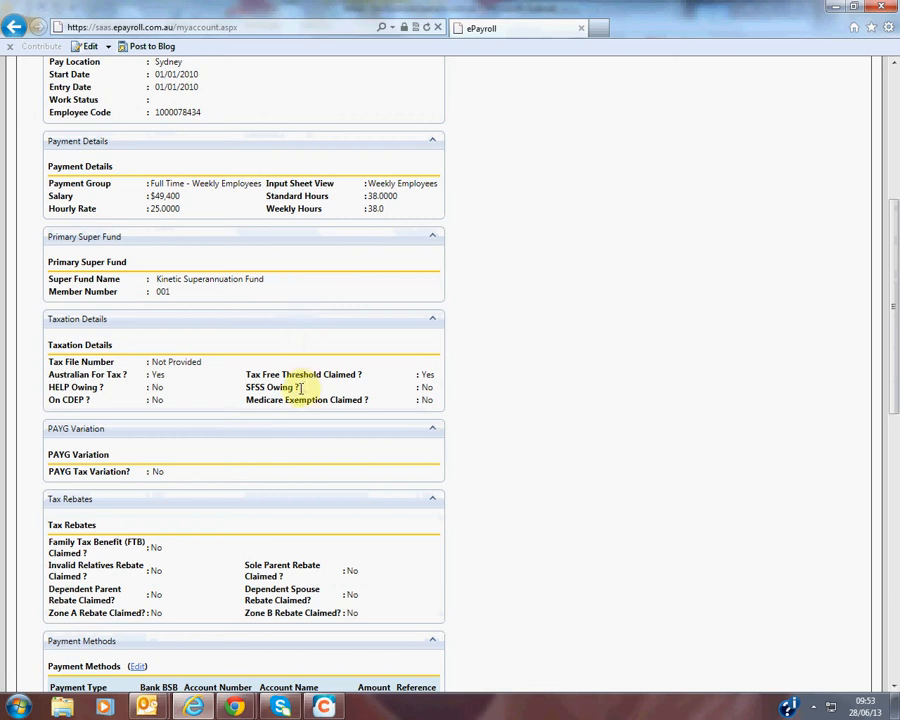
scroll(446, 460, "down", 2)
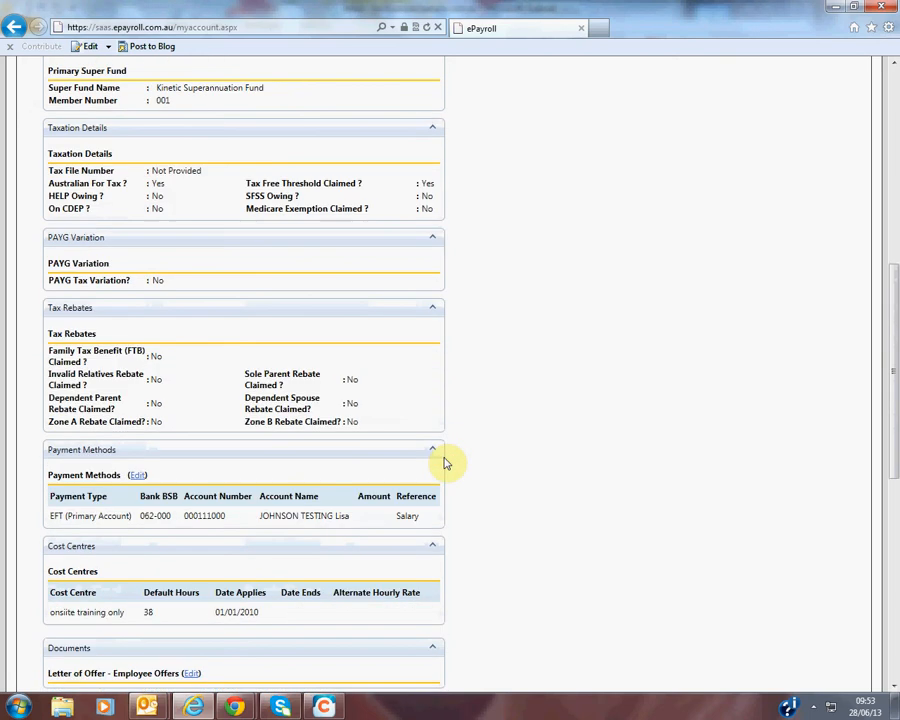
scroll(400, 460, "down", 1)
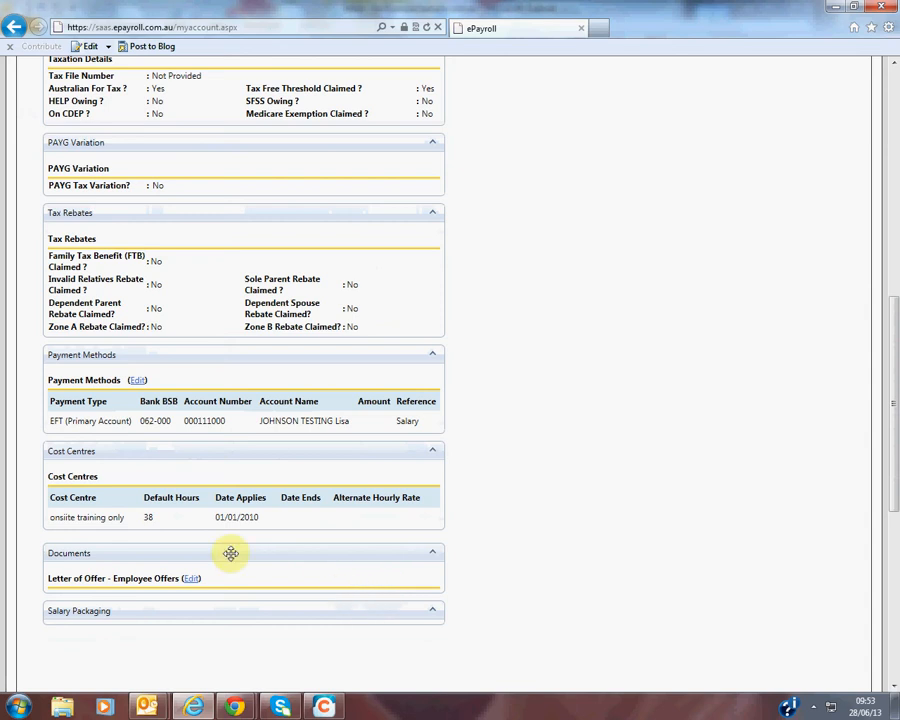
scroll(450, 556, "up", 2)
scroll(450, 556, "up", 4)
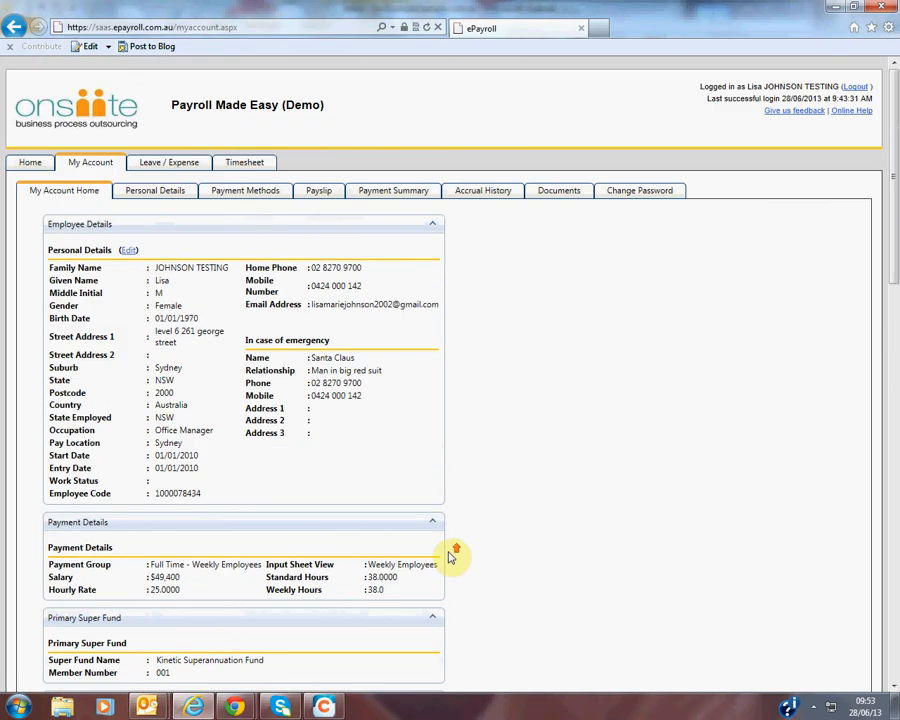
left_click(318, 196)
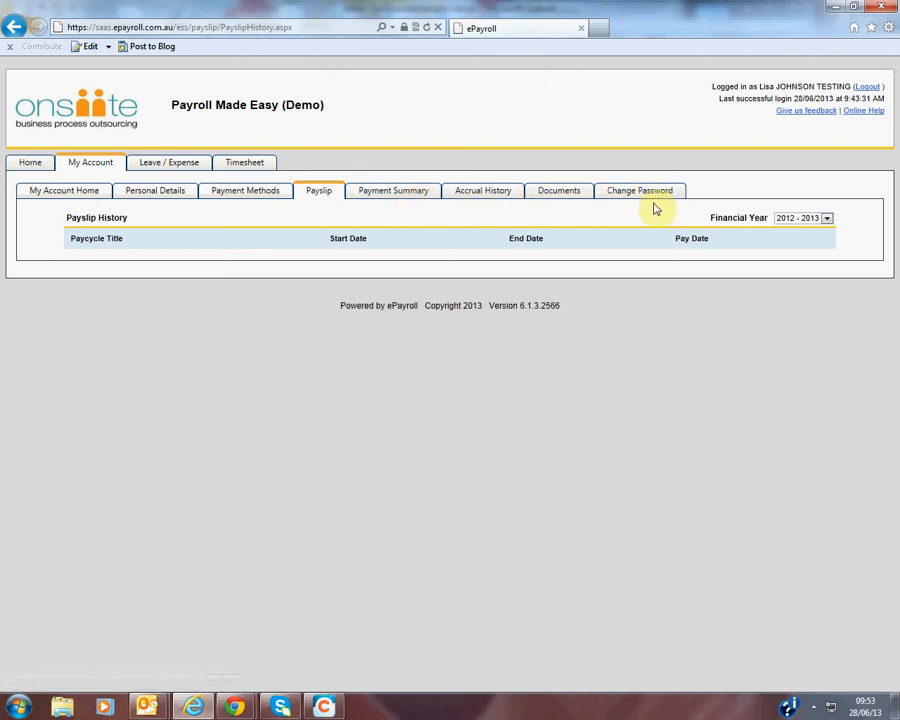
- Open the leave application form from the home page and choose Annual Leave as the leave type
left_click(31, 165)
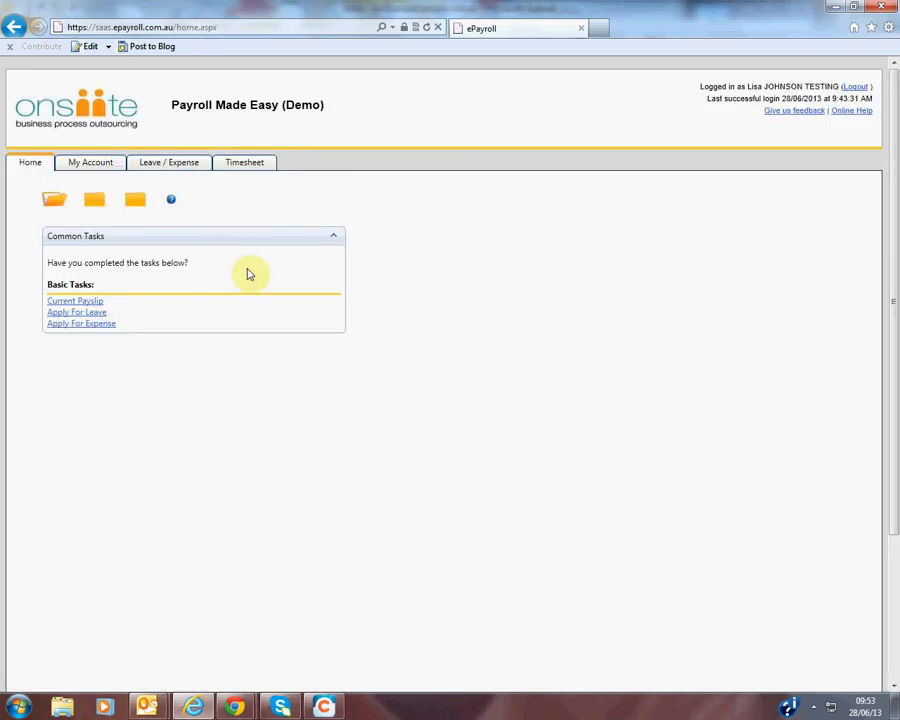
left_click(65, 314)
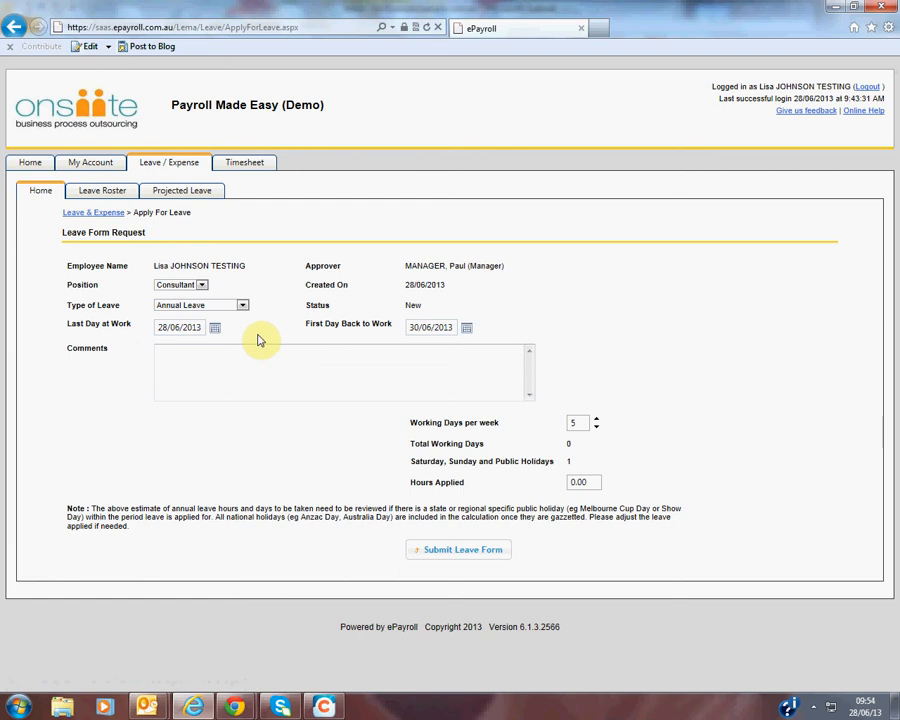
left_click(243, 305)
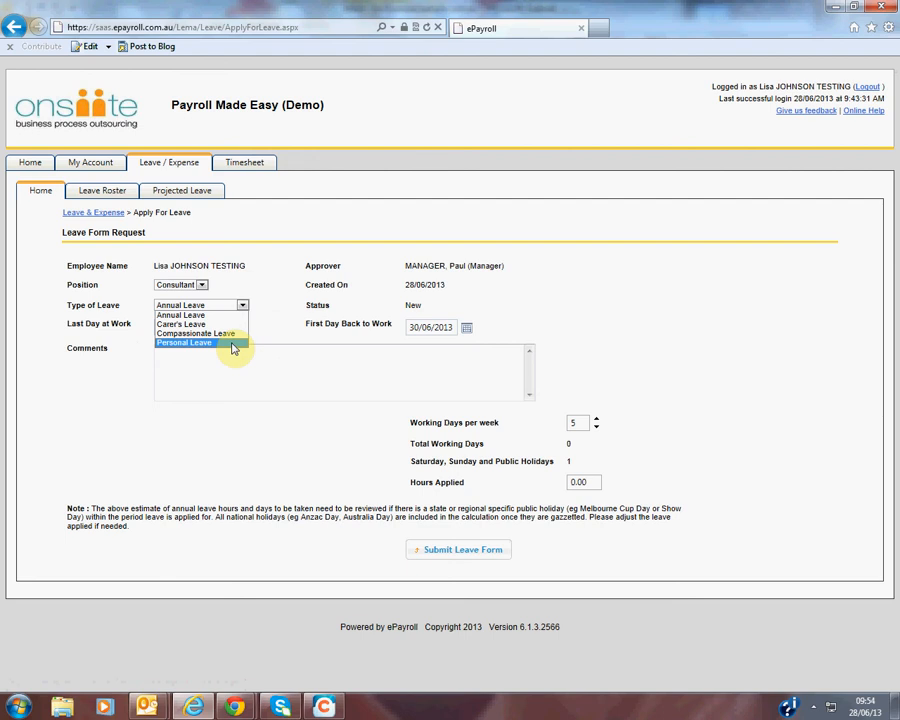
left_click(185, 315)
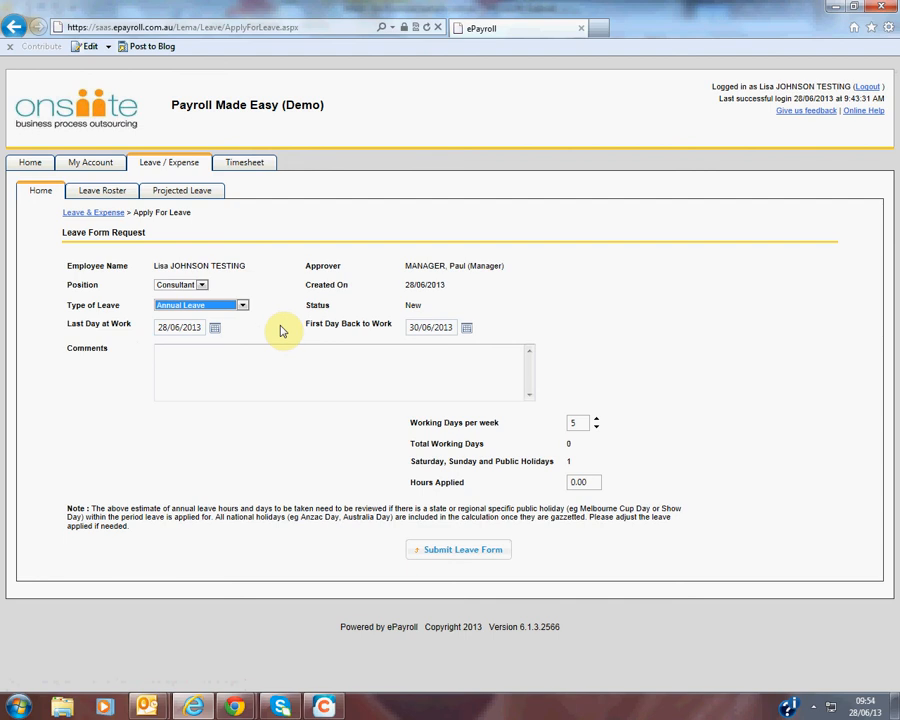
- Set the last day at work to 28/06/2013 and the first day back at work to 8/07/2013
left_click(204, 327)
left_click(216, 330)
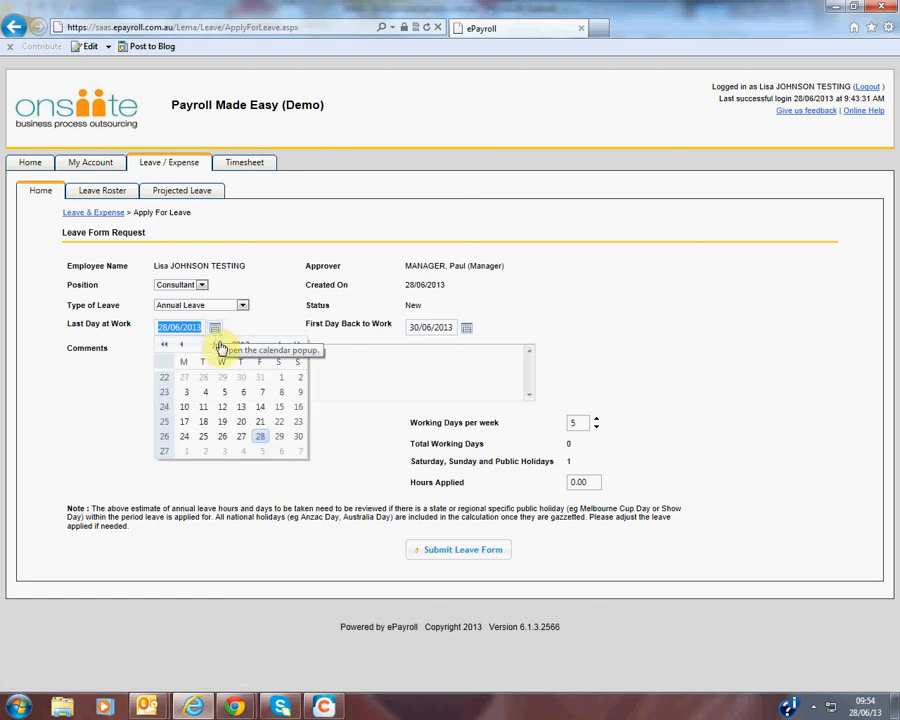
left_click(260, 445)
left_click(466, 328)
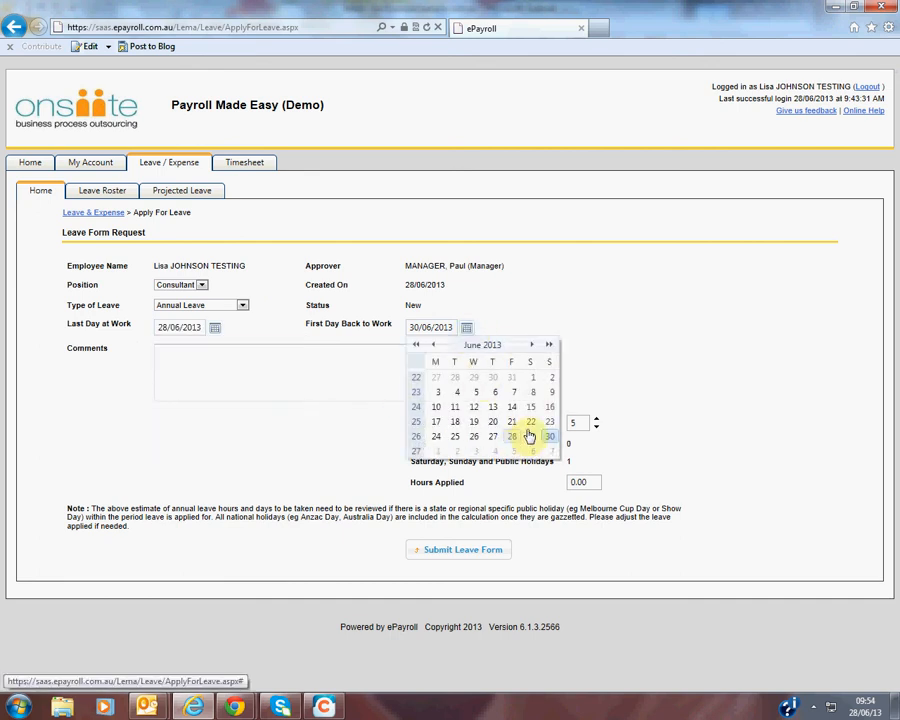
left_click(531, 345)
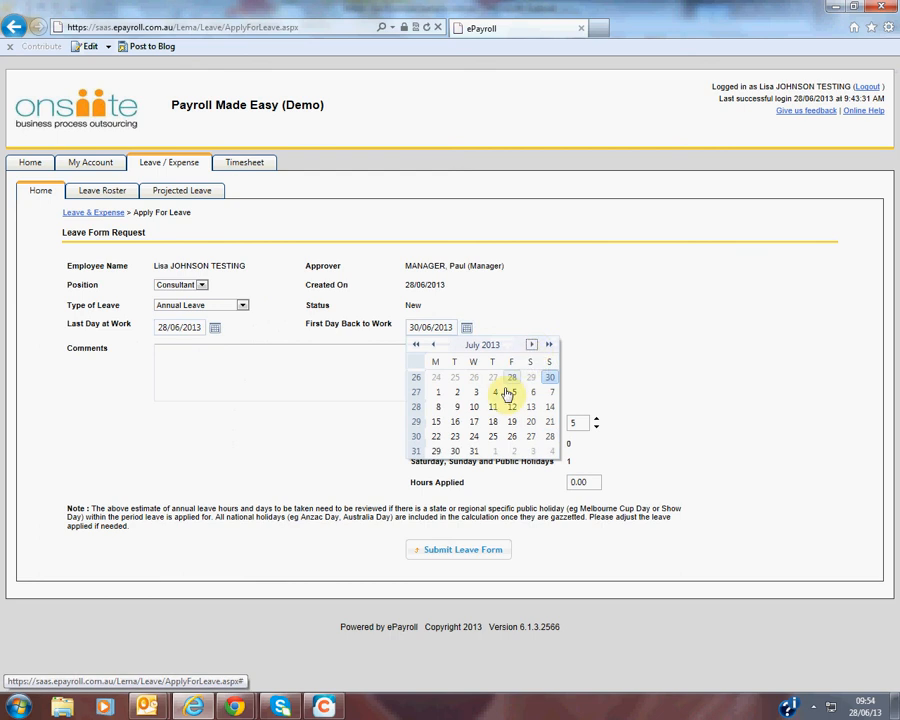
left_click(438, 409)
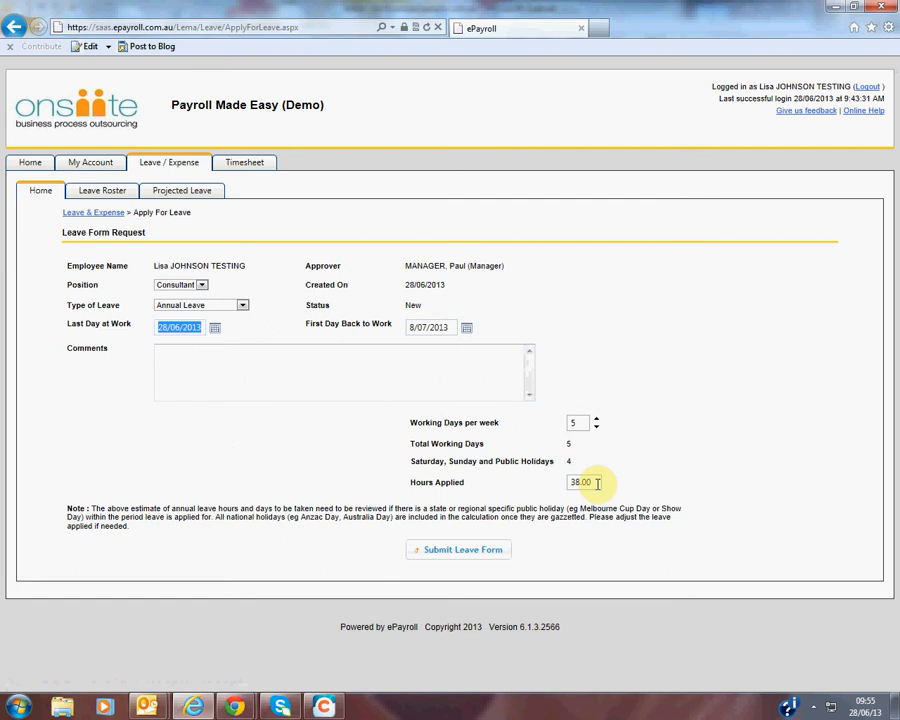
- Enter the comment "Annual leave" and submit the leave form
left_click(199, 368)
type("Ann")
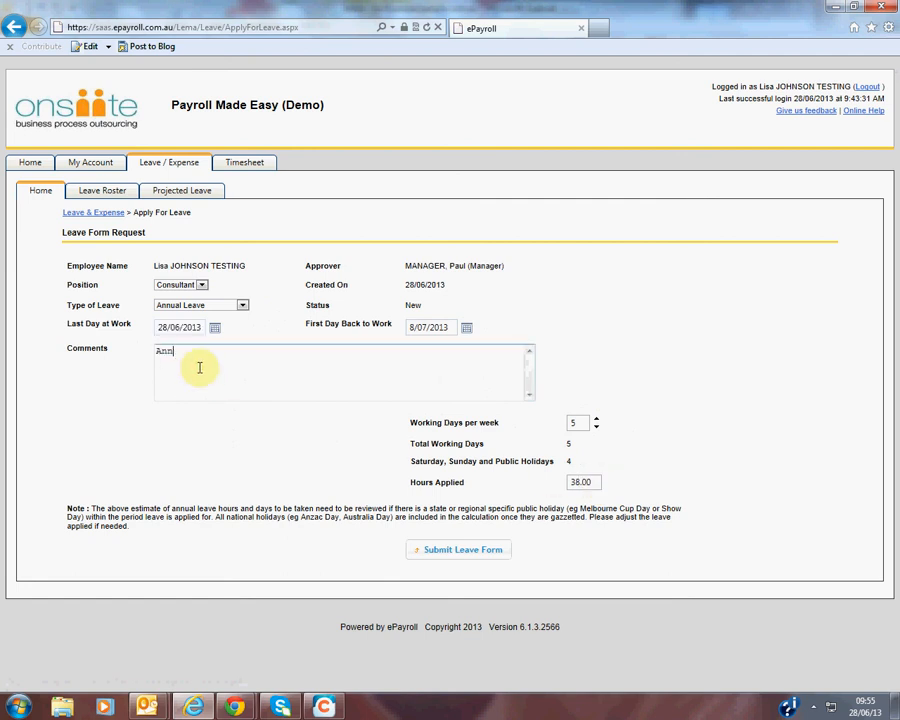
type("ual leave")
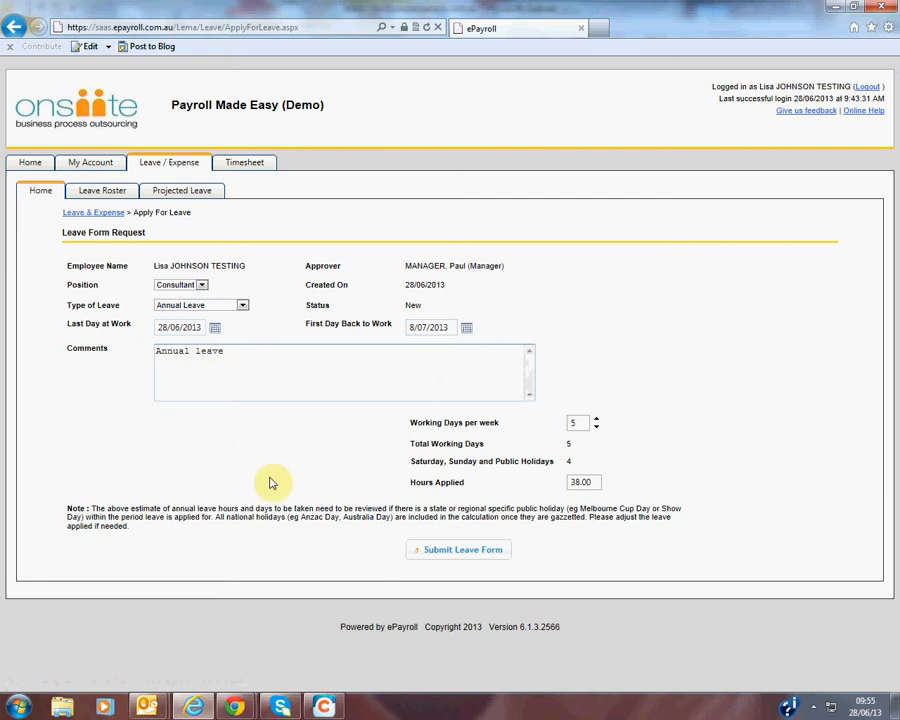
left_click(442, 556)
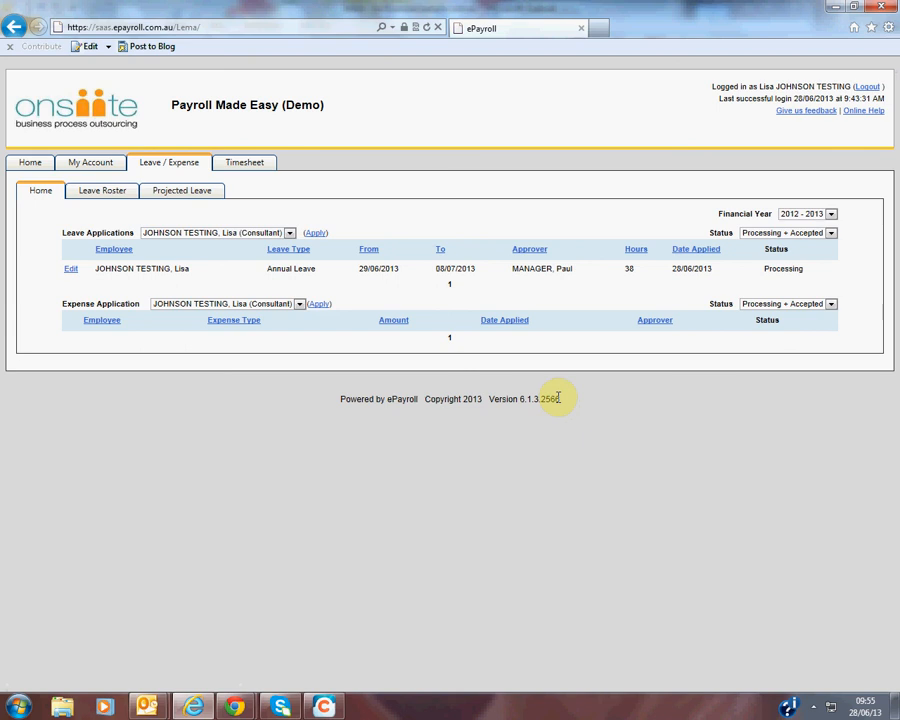
- Check the timesheet page, then revisit the home page, account overview and payslip history
left_click(241, 168)
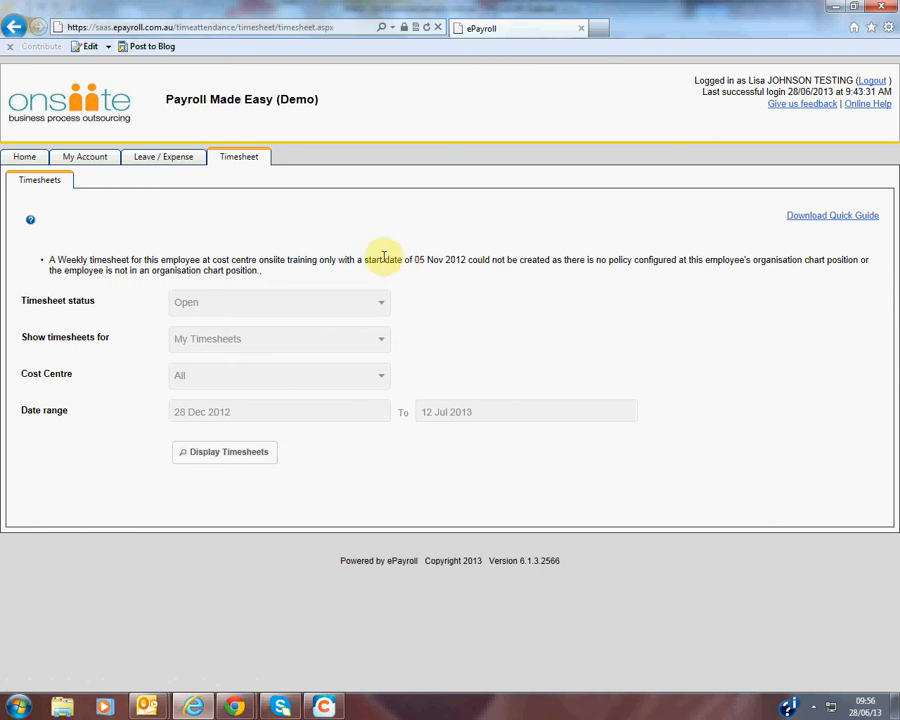
left_click(22, 159)
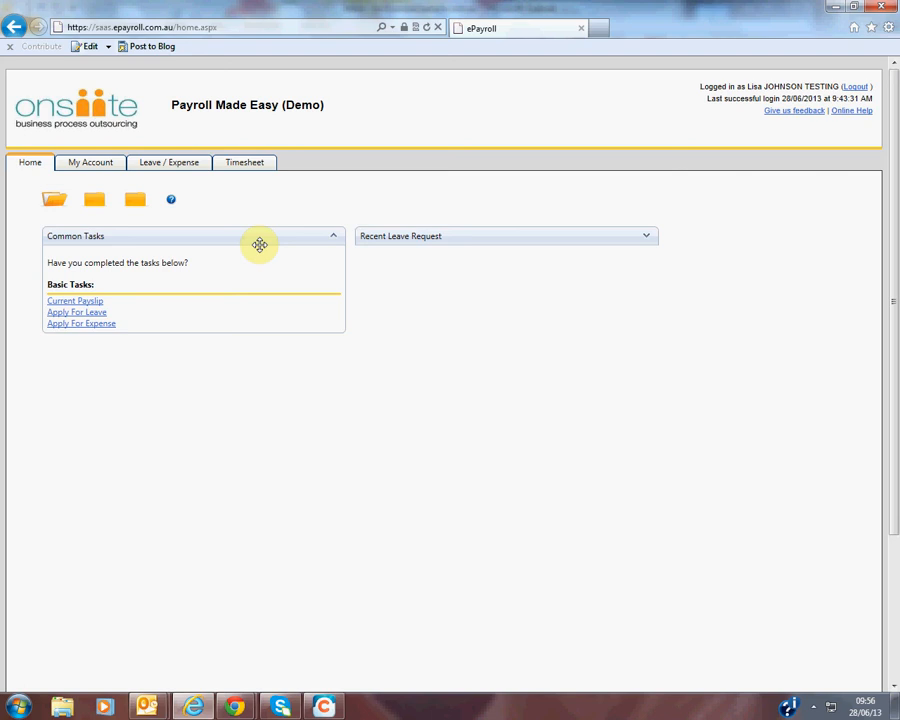
left_click(110, 165)
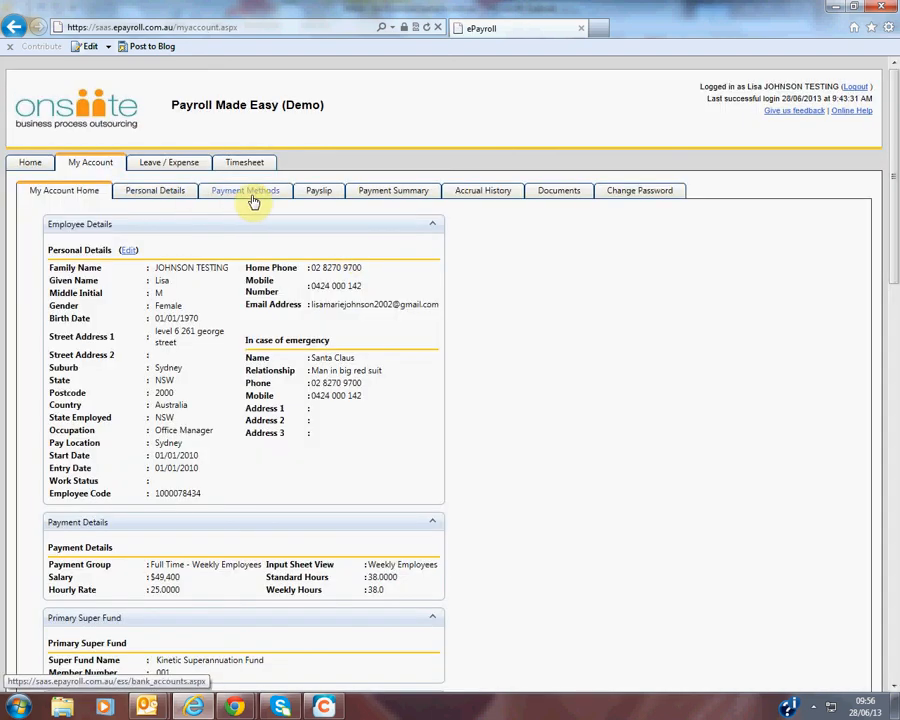
left_click(316, 193)
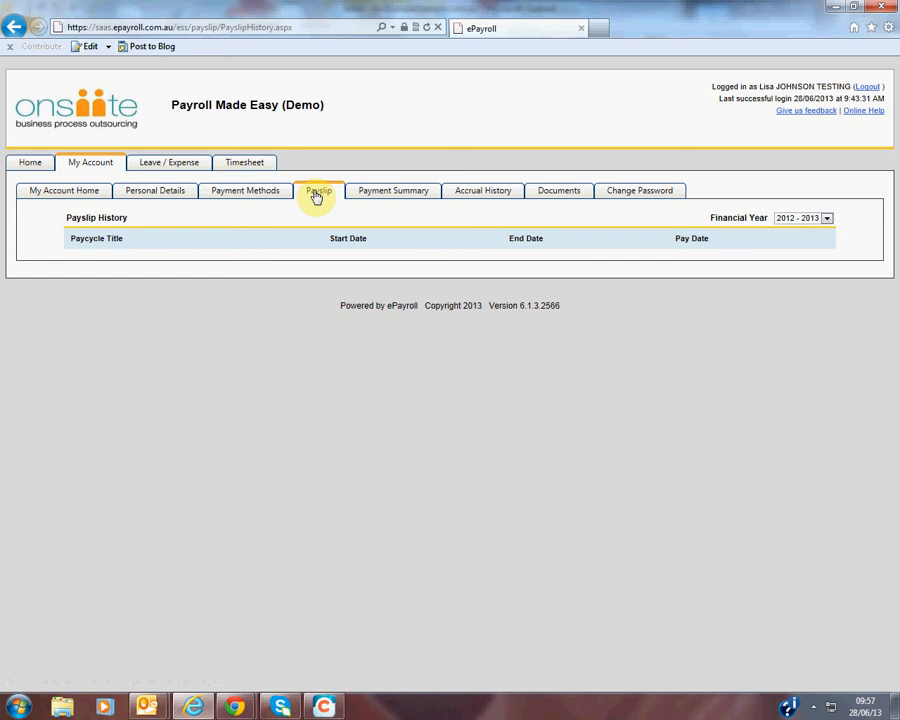
left_click(22, 163)
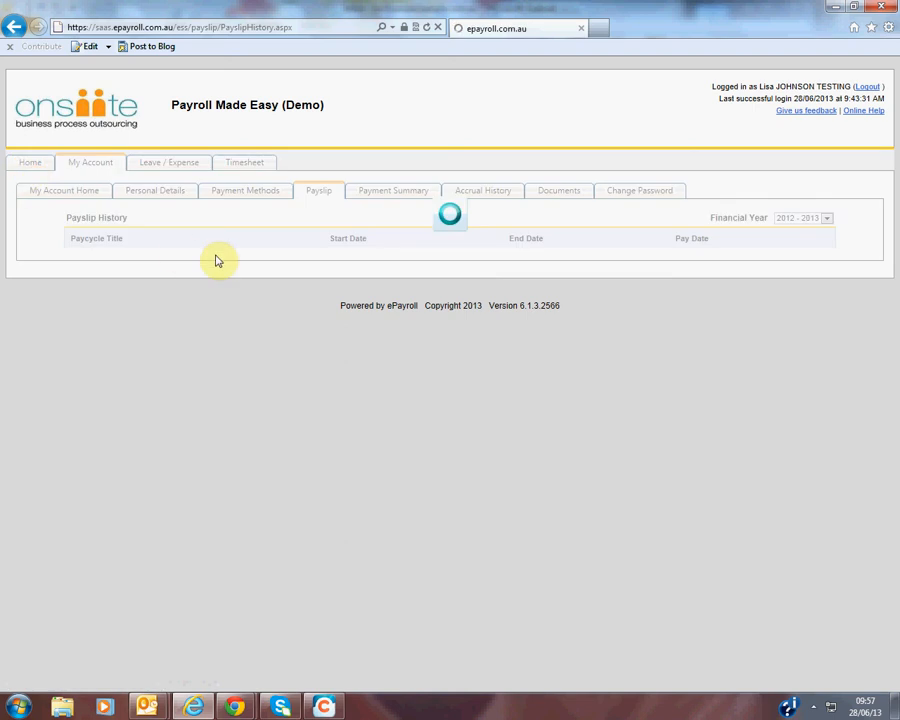